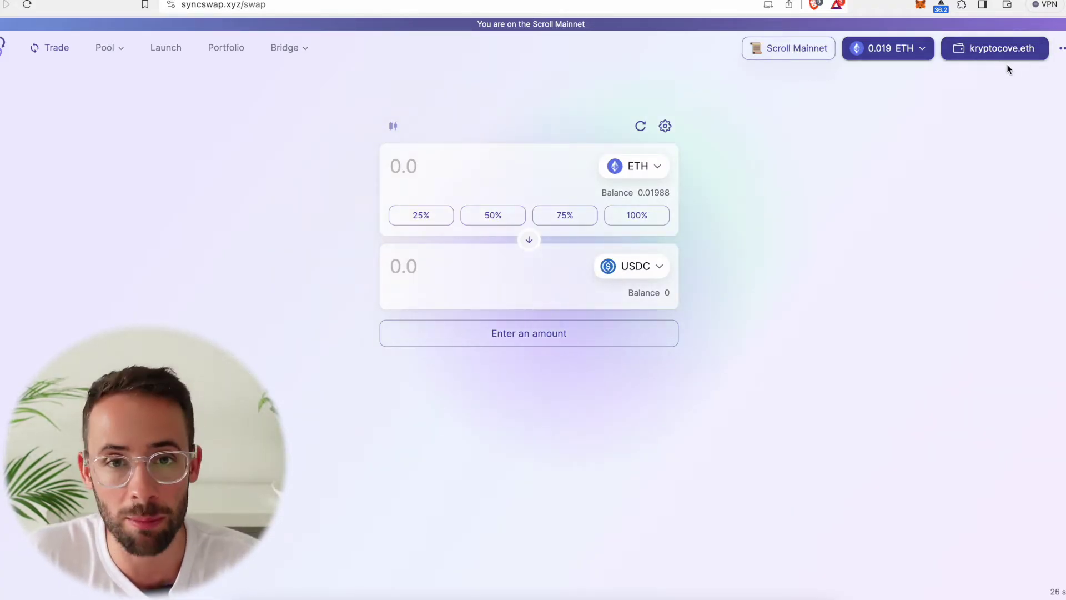
# Look over the network list and the sell-token list without changing anything
pyautogui.click(792, 49)
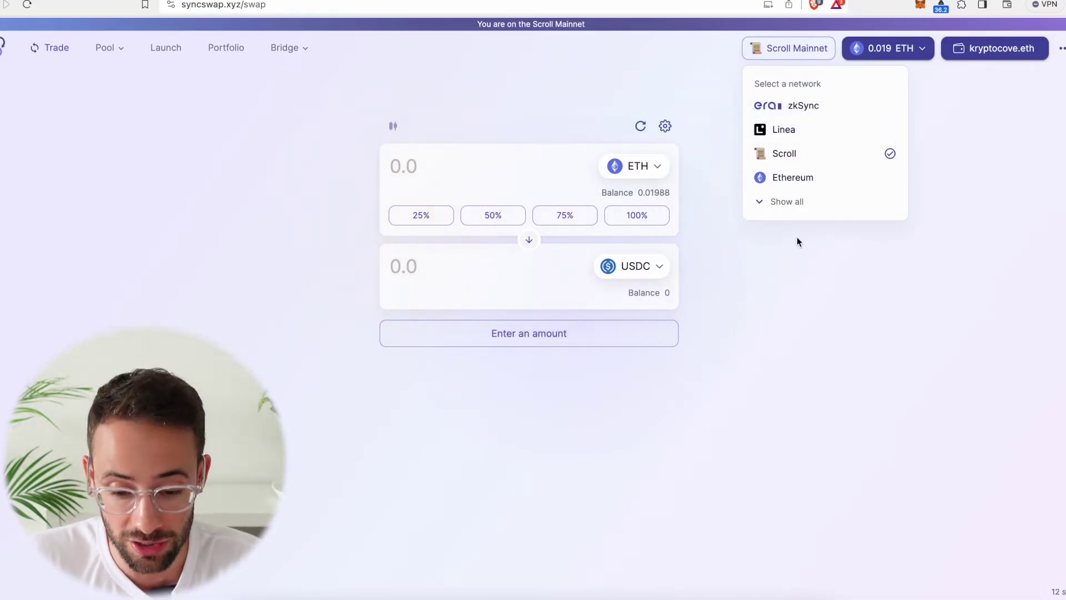
pyautogui.click(801, 324)
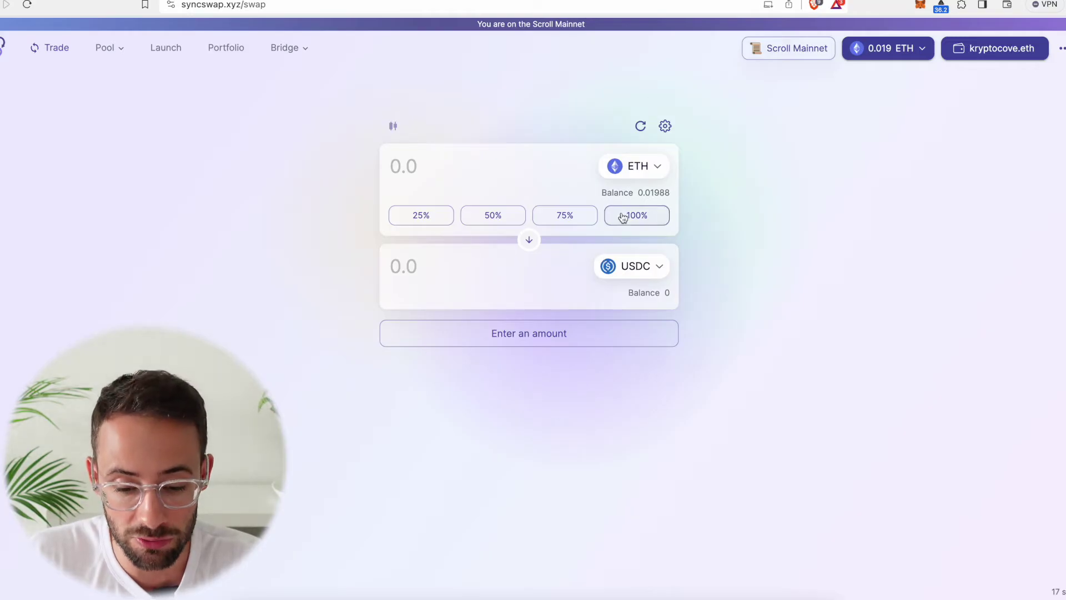
pyautogui.click(660, 168)
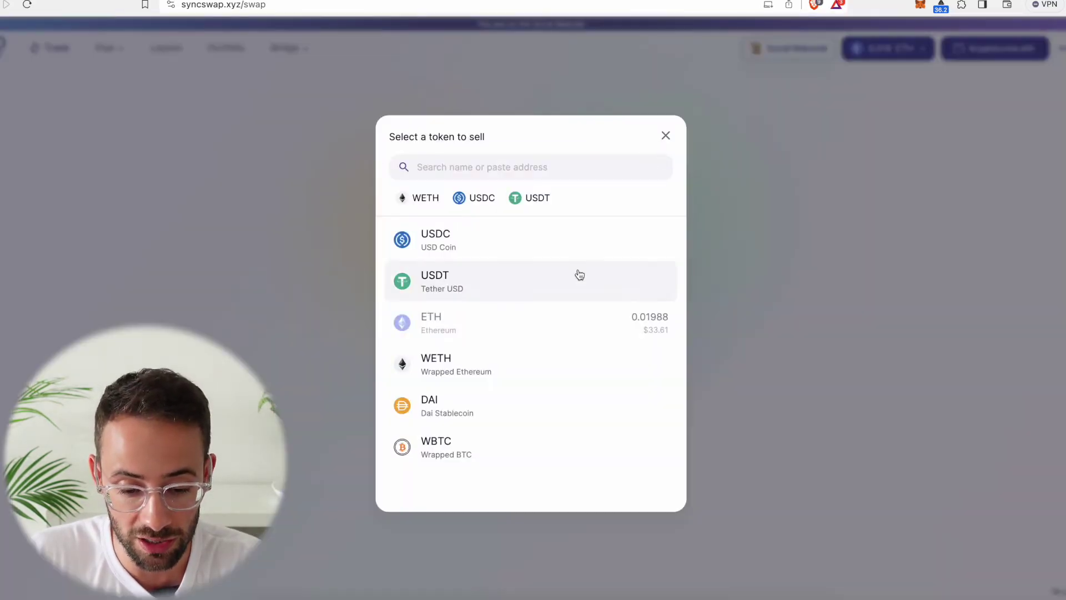
pyautogui.click(811, 84)
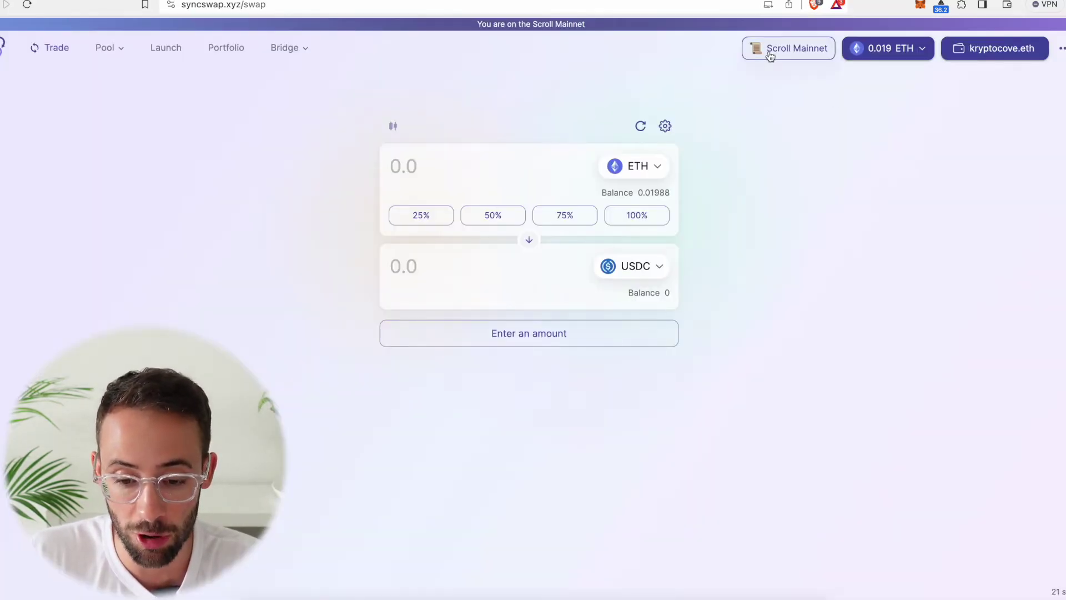
pyautogui.click(649, 166)
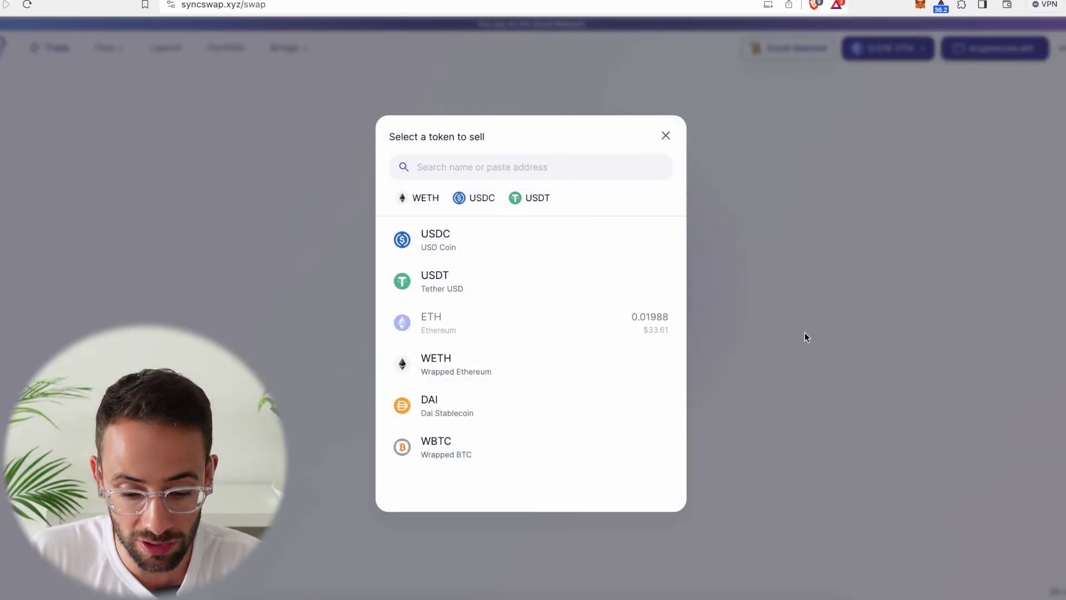
pyautogui.click(804, 332)
# Pick WBTC instead of USDC as the token to buy, giving an ETH-to-WBTC pair
pyautogui.click(654, 273)
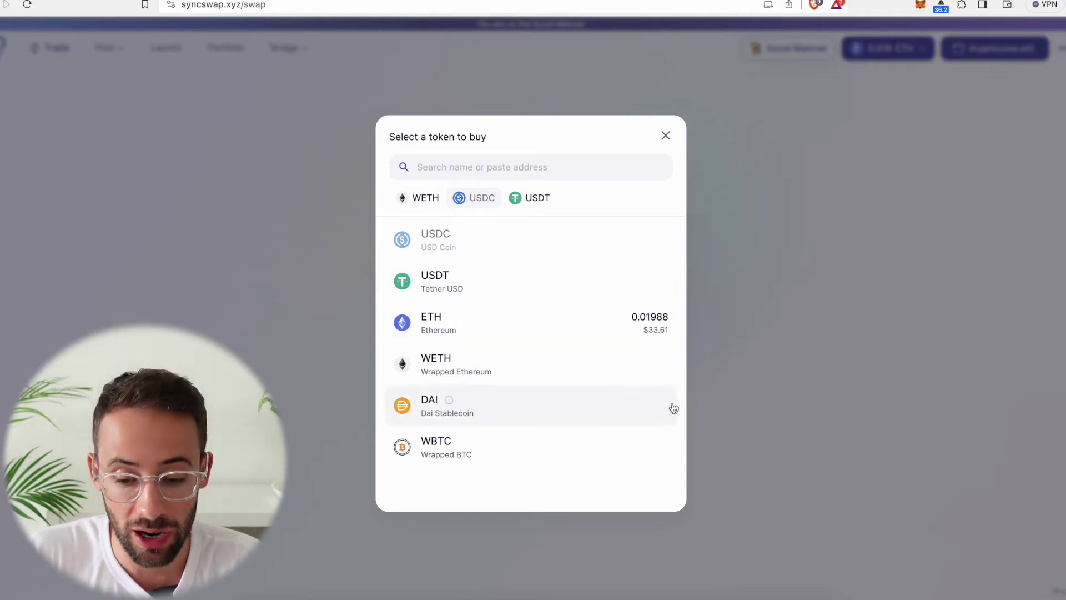
pyautogui.click(718, 237)
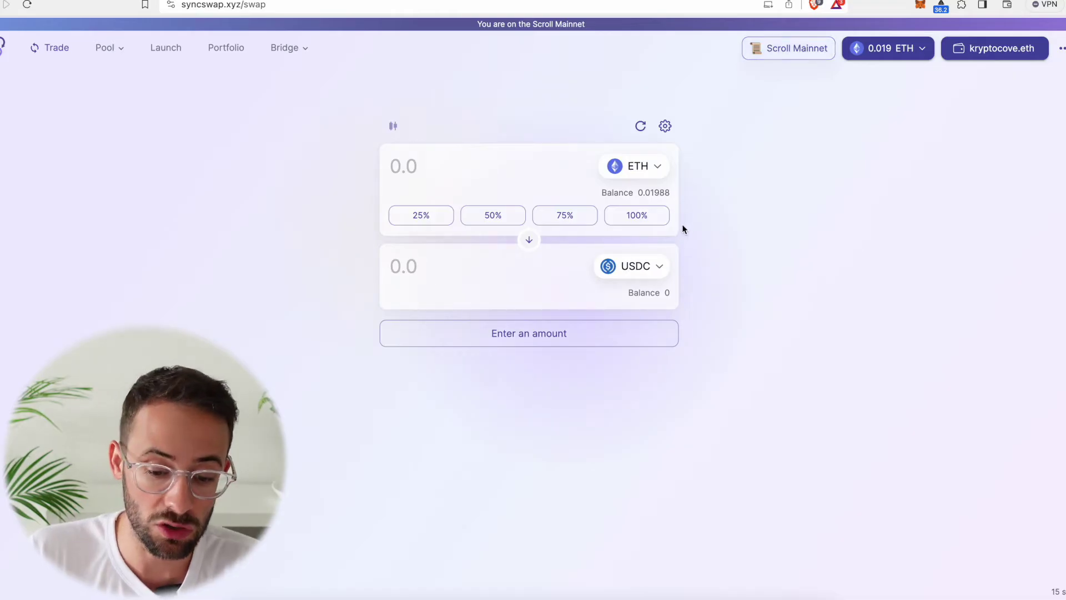
pyautogui.click(640, 268)
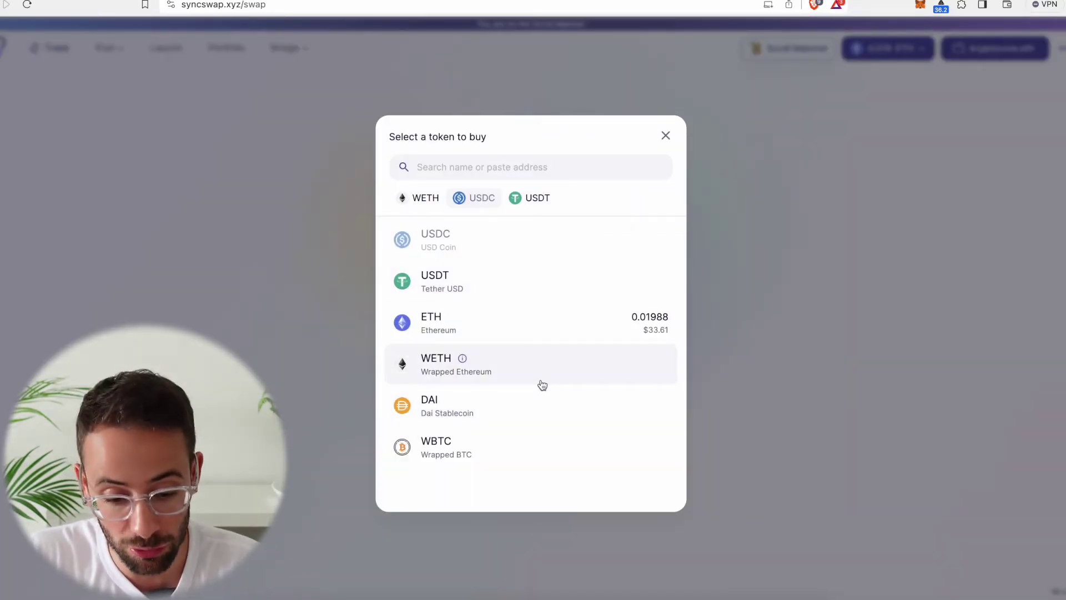
pyautogui.press('Escape')
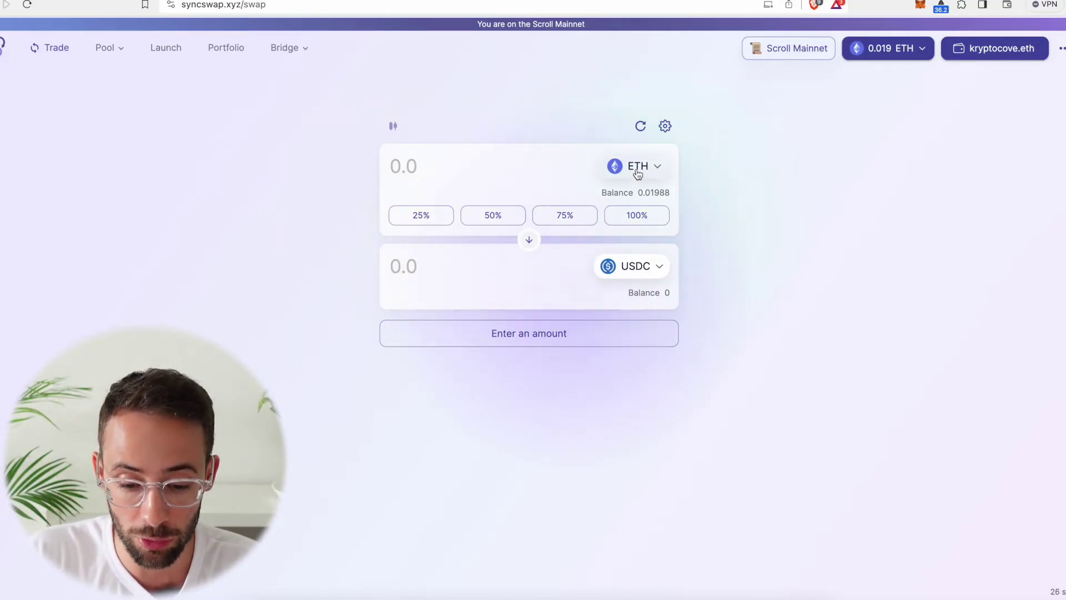
pyautogui.click(638, 175)
pyautogui.click(751, 205)
pyautogui.click(660, 275)
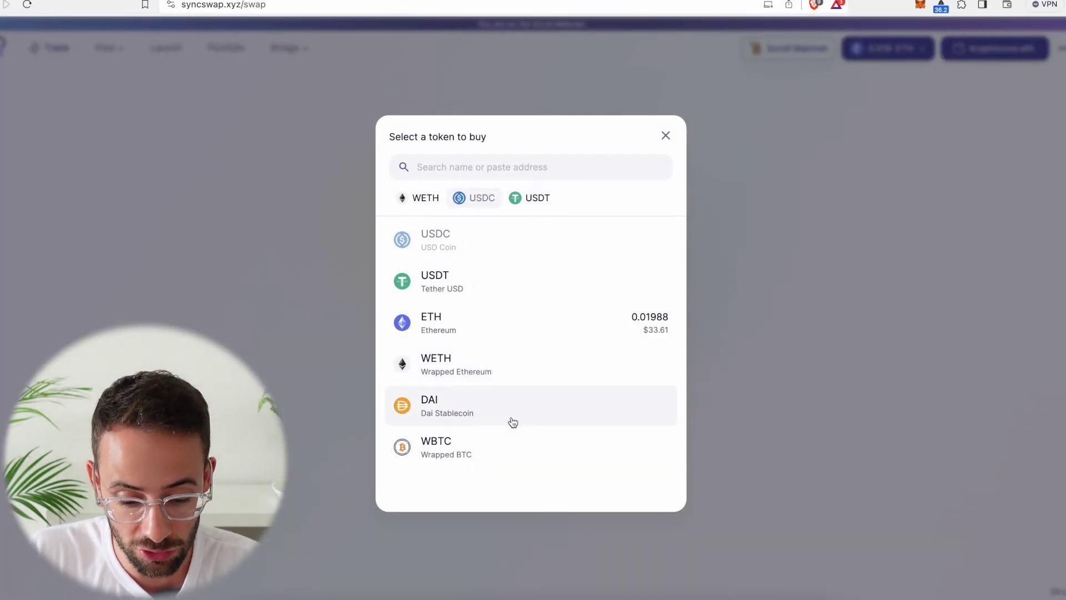
pyautogui.click(493, 447)
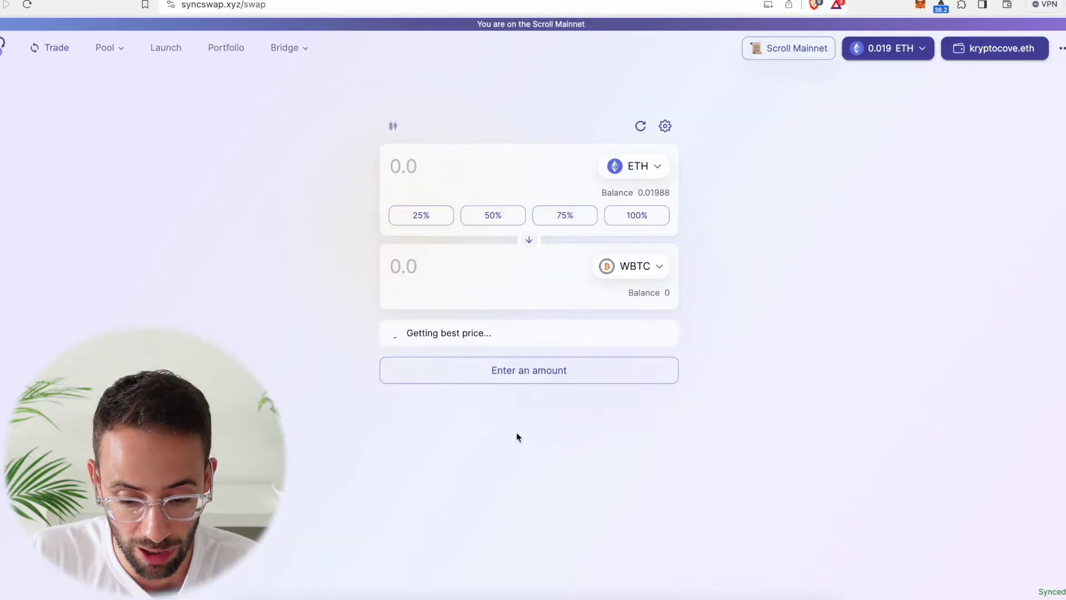
# Enter 0.01 ETH to sell, getting a quote of about 0.00053982 WBTC, staying on Scroll
pyautogui.click(483, 162)
pyautogui.write('0.01')
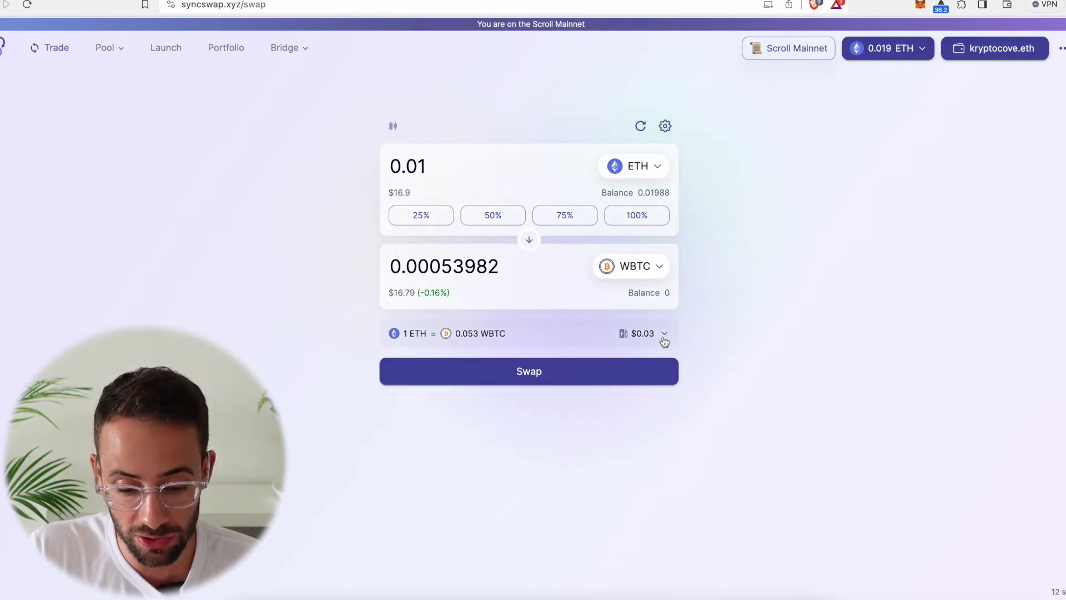
pyautogui.moveTo(643, 339)
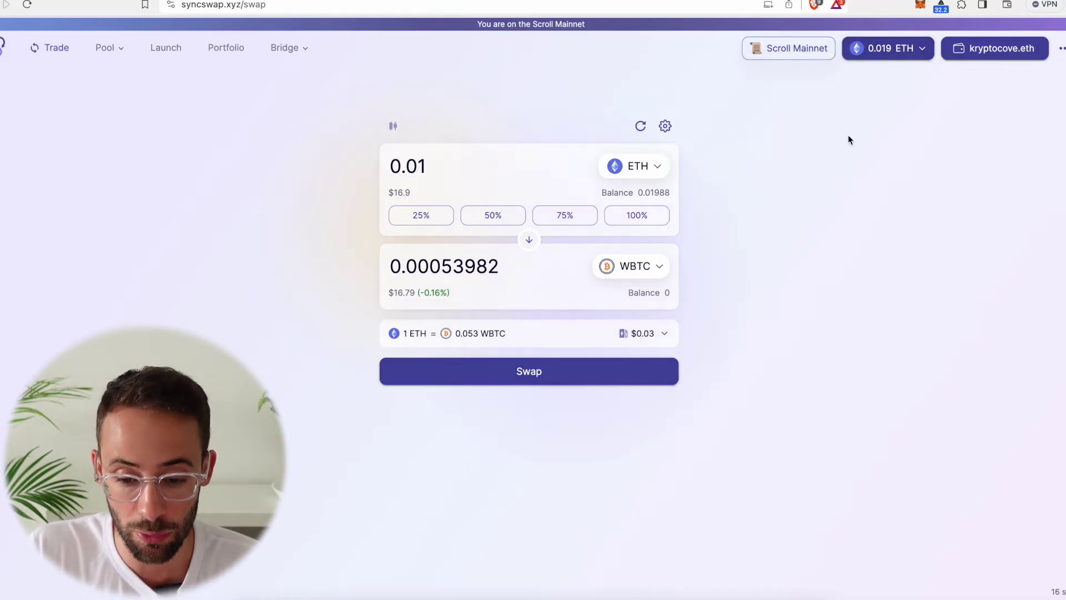
pyautogui.click(795, 48)
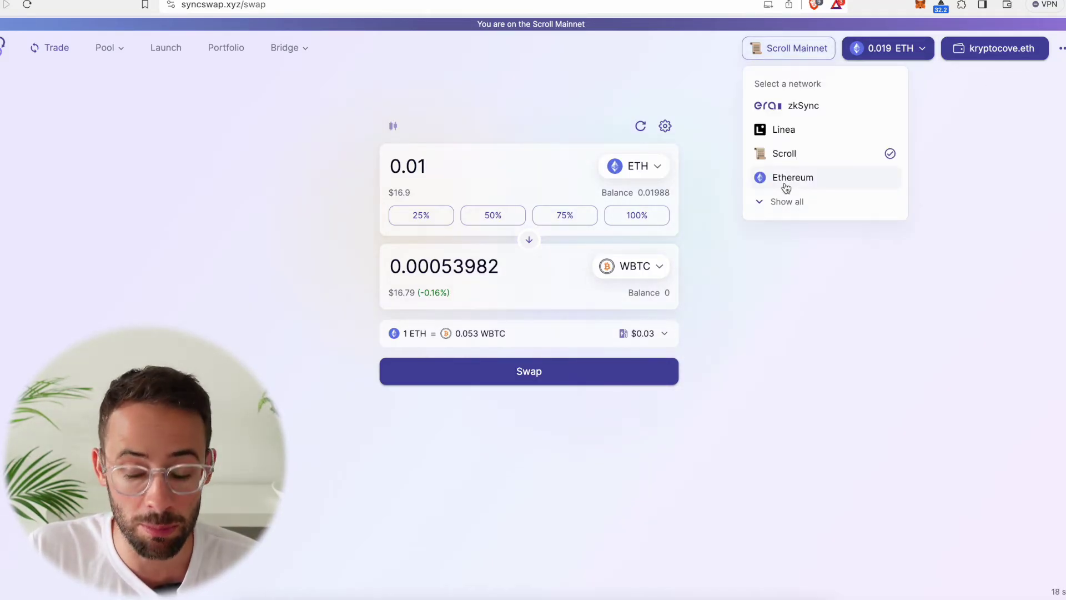
pyautogui.click(750, 349)
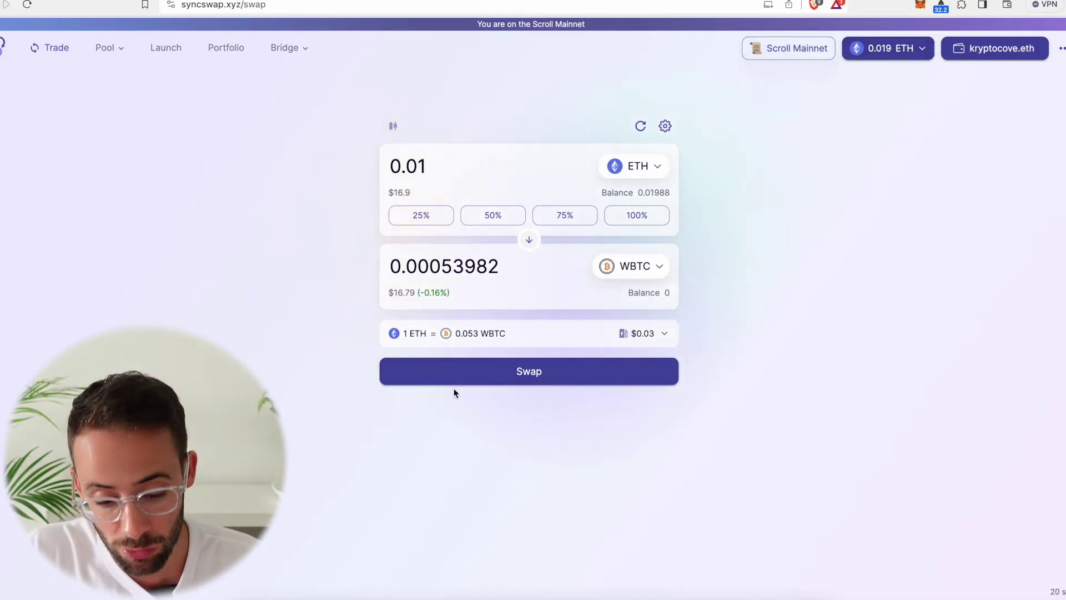
# Swap 0.01 ETH for WBTC, approving the transaction in MetaMask
pyautogui.click(524, 373)
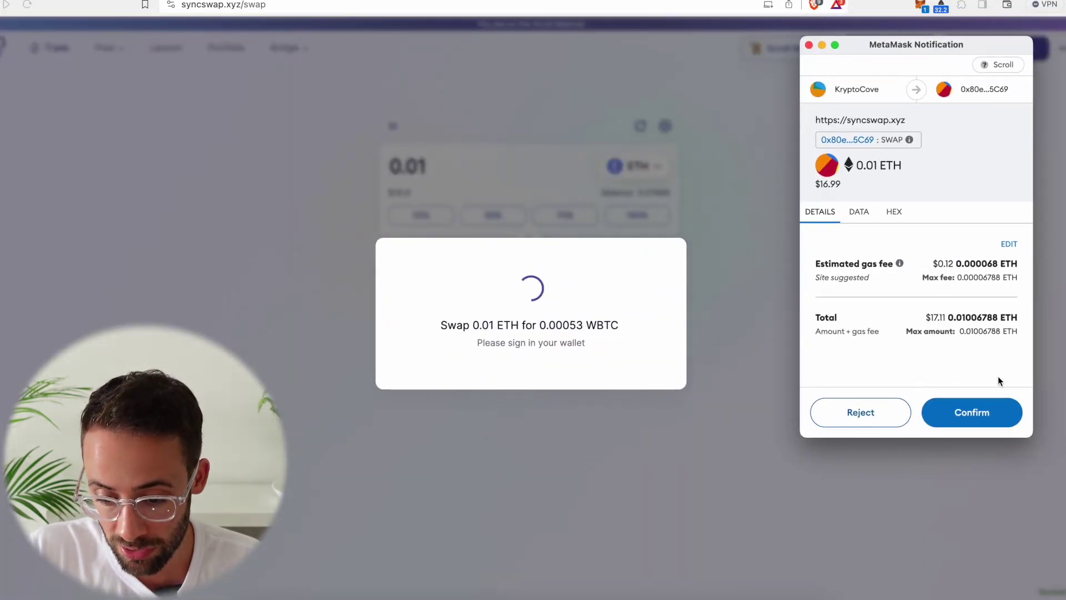
pyautogui.click(945, 414)
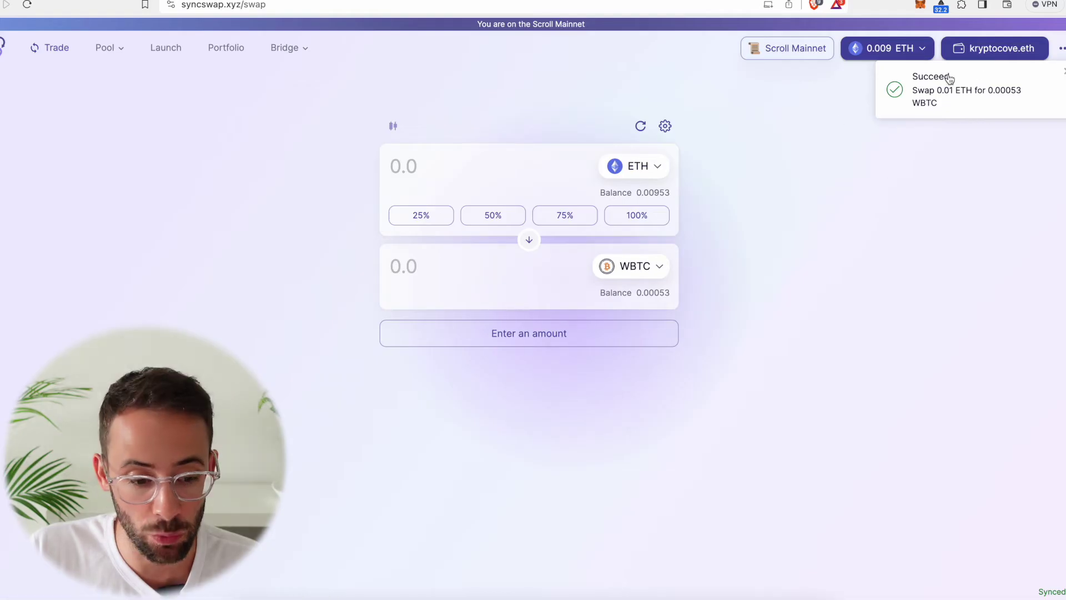
pyautogui.click(227, 51)
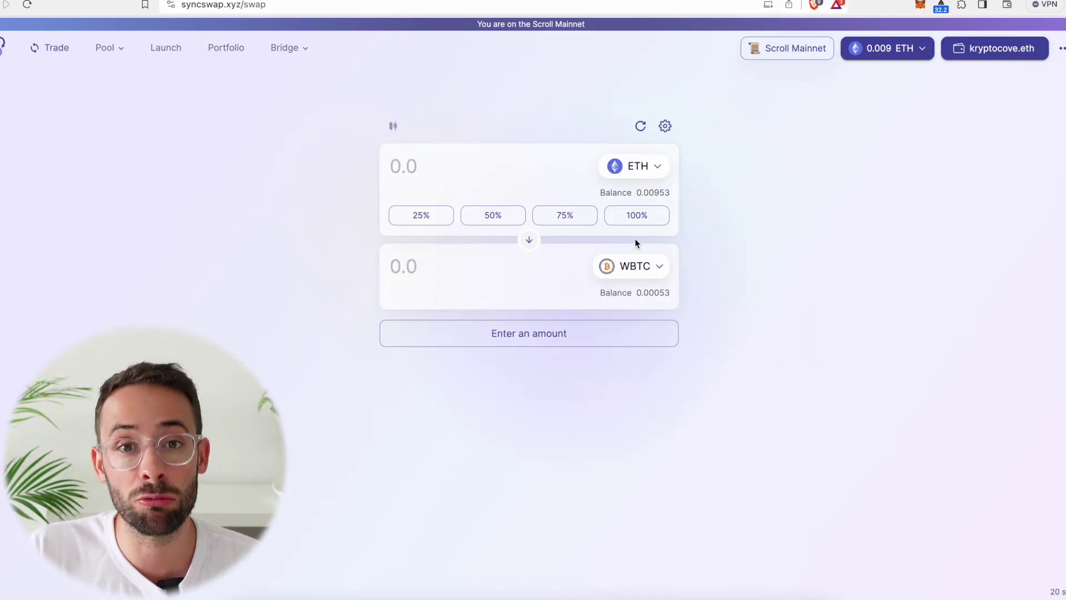
# Check the network list from the portfolio showing 0.0095 ETH and 0.0005 WBTC
pyautogui.click(800, 50)
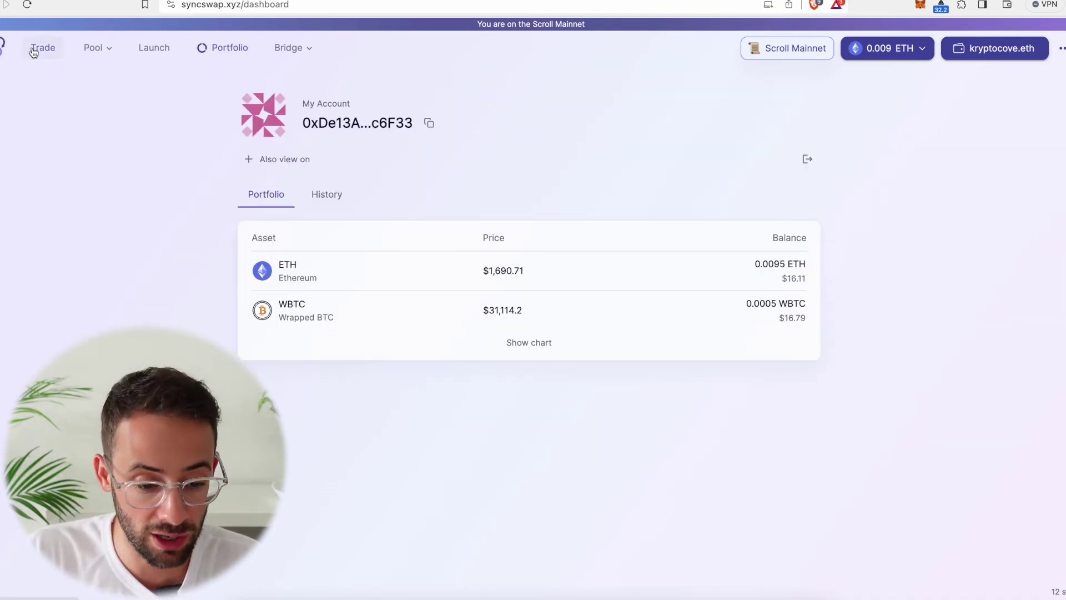
pyautogui.click(99, 49)
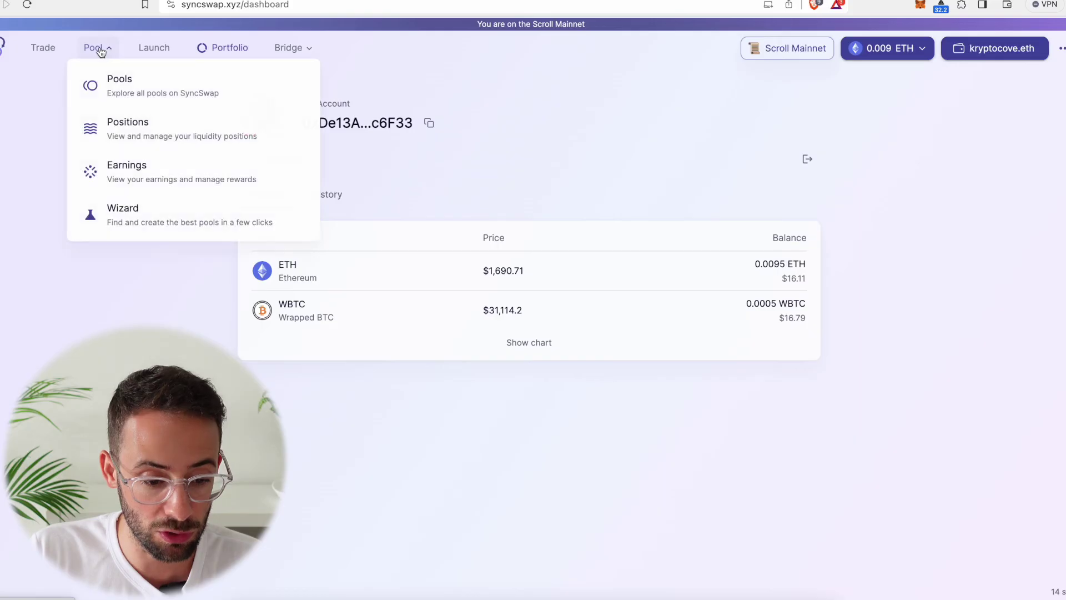
# Start a new liquidity position and enter the ETH/USDC Classic pool
pyautogui.click(100, 48)
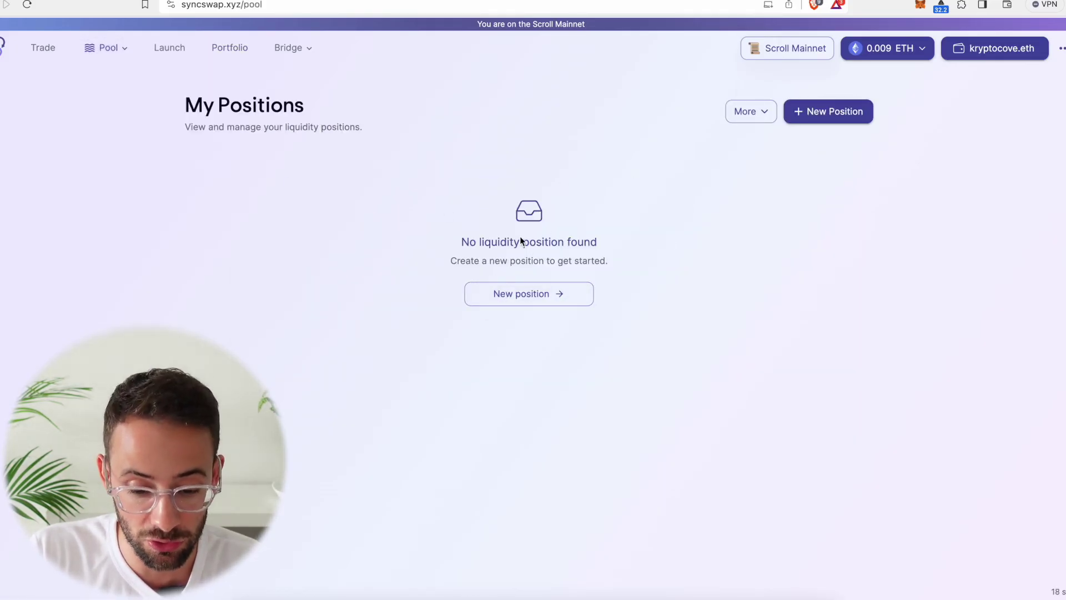
pyautogui.click(548, 298)
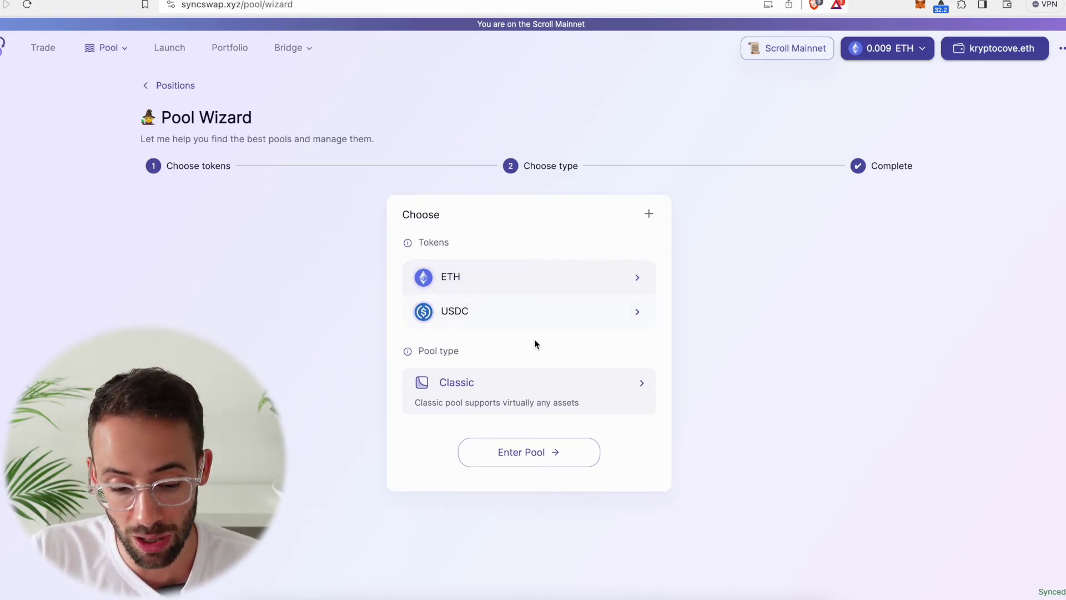
pyautogui.click(548, 455)
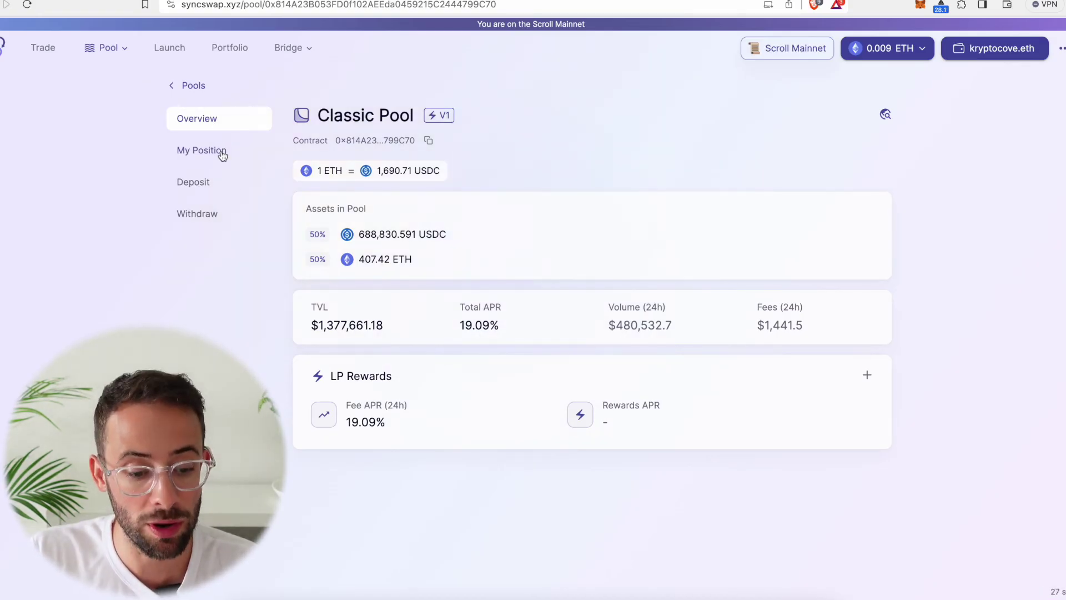
# View the ETH/USDC pool's deposit form, then its withdraw form showing 0 LP shares
pyautogui.click(194, 182)
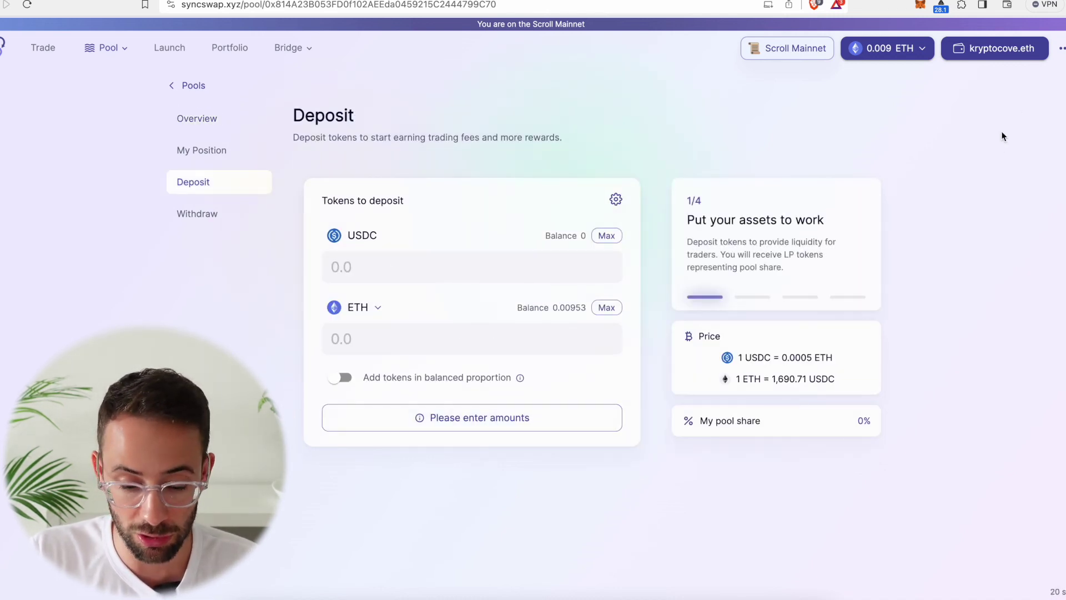
pyautogui.click(207, 215)
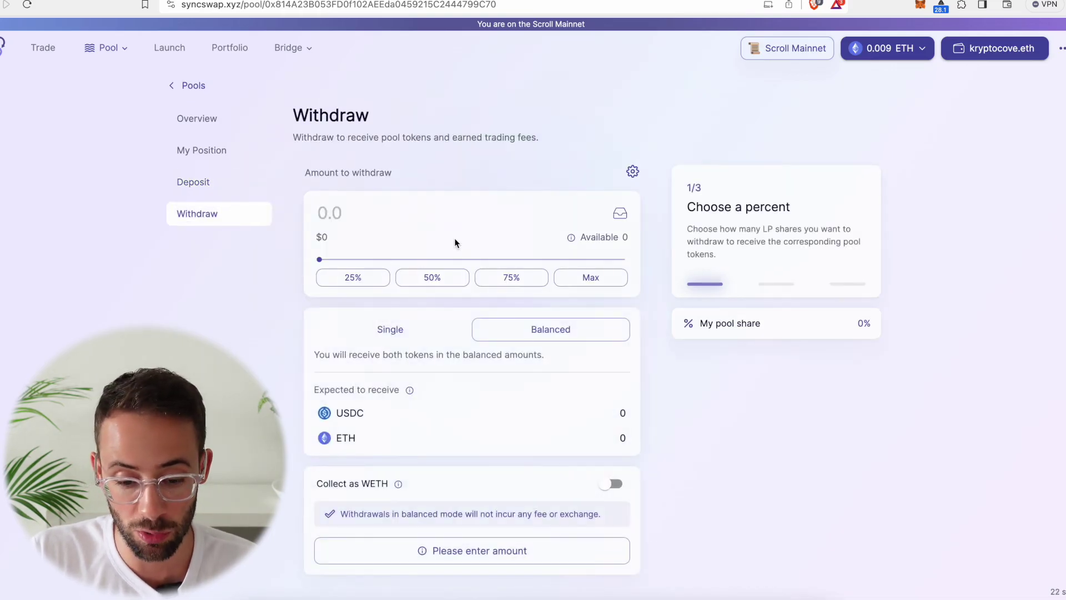
pyautogui.scroll(-1, 569, 286)
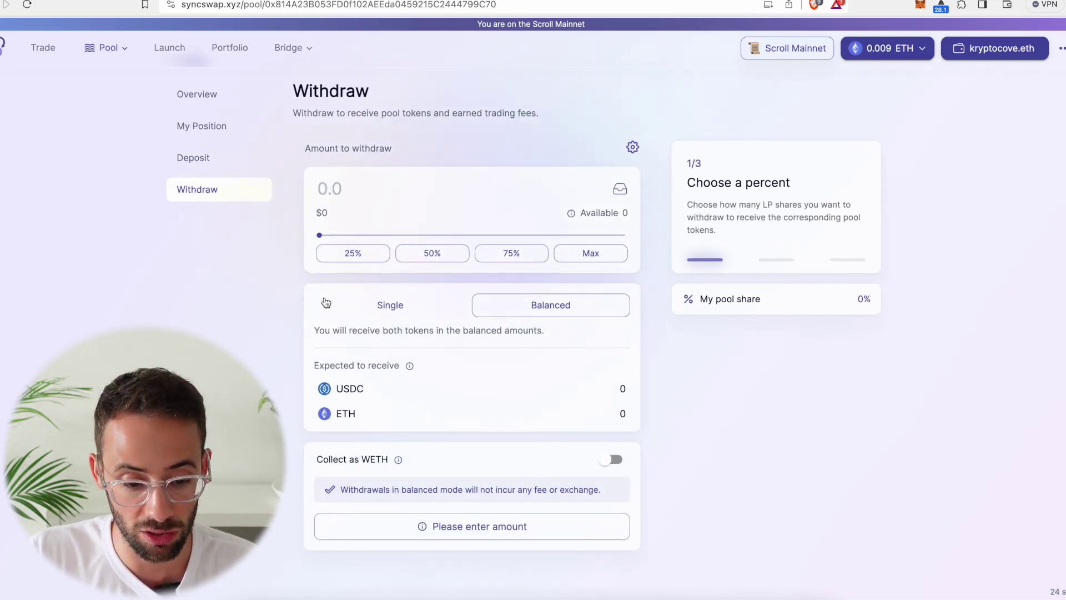
pyautogui.scroll(1, 238, 123)
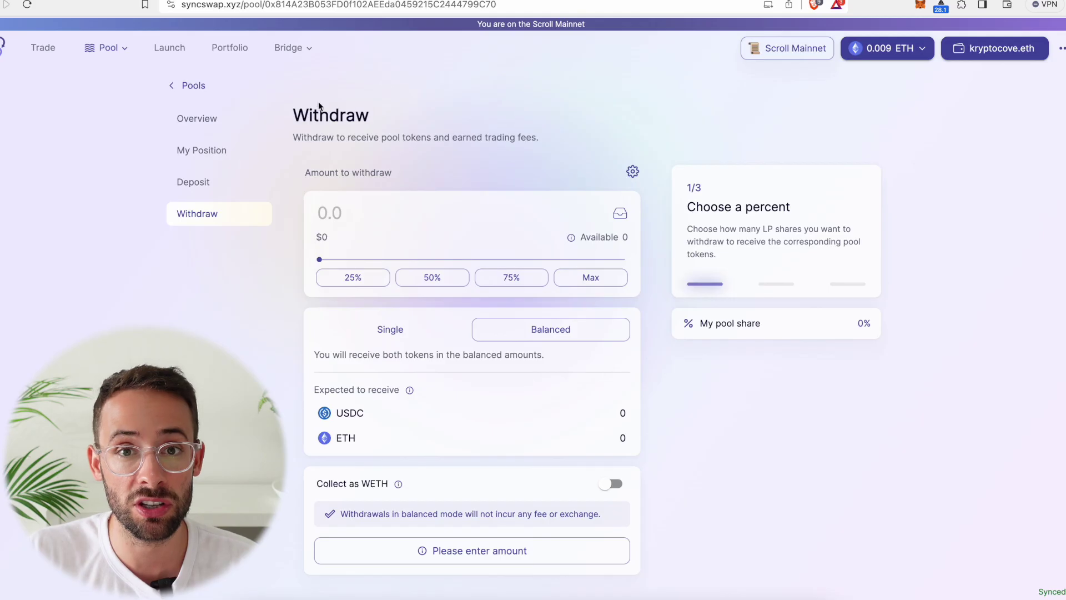